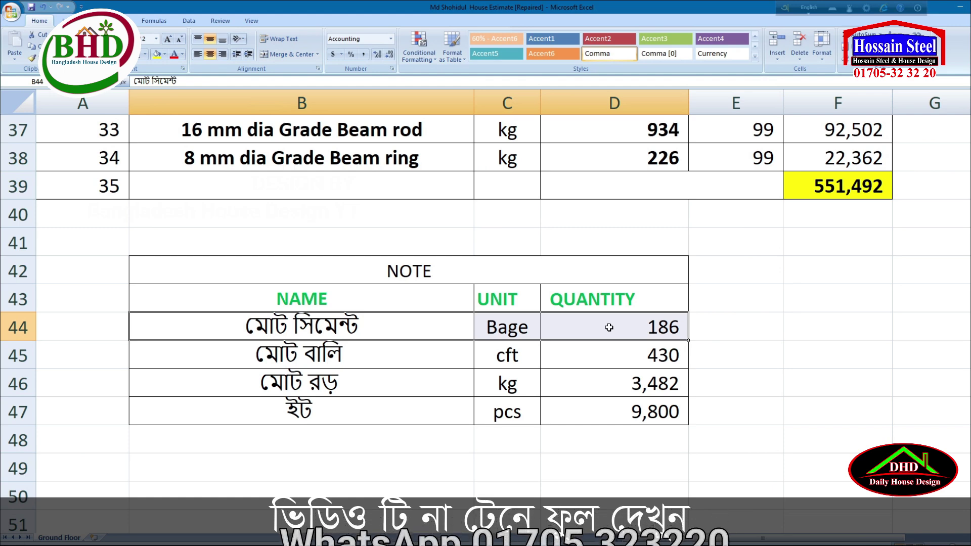
Review the total cement quantity in the first NOTE table and the ছাদ পর্যন্ত section's items, total and material note.
click(609, 328)
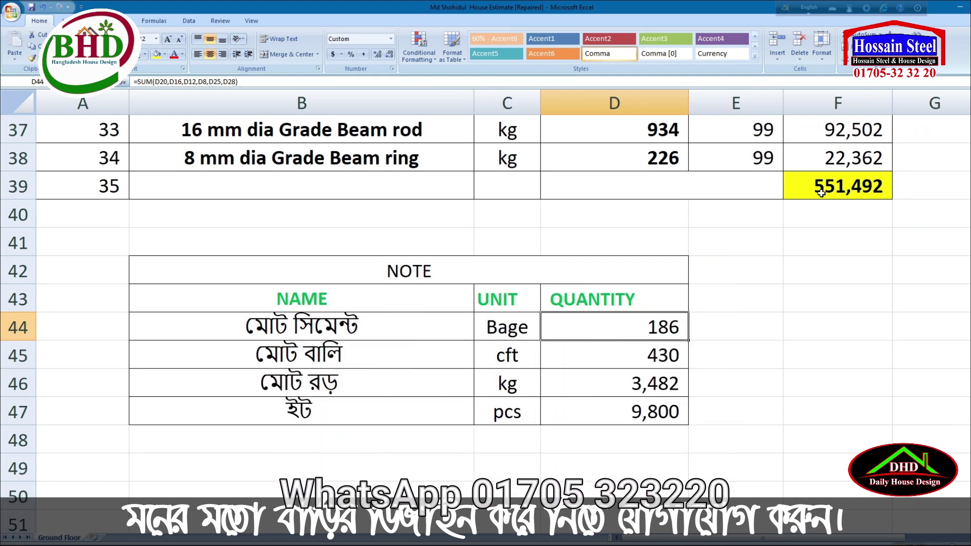
scroll(677, 271, down, 4)
scroll(677, 272, down, 2)
click(499, 241)
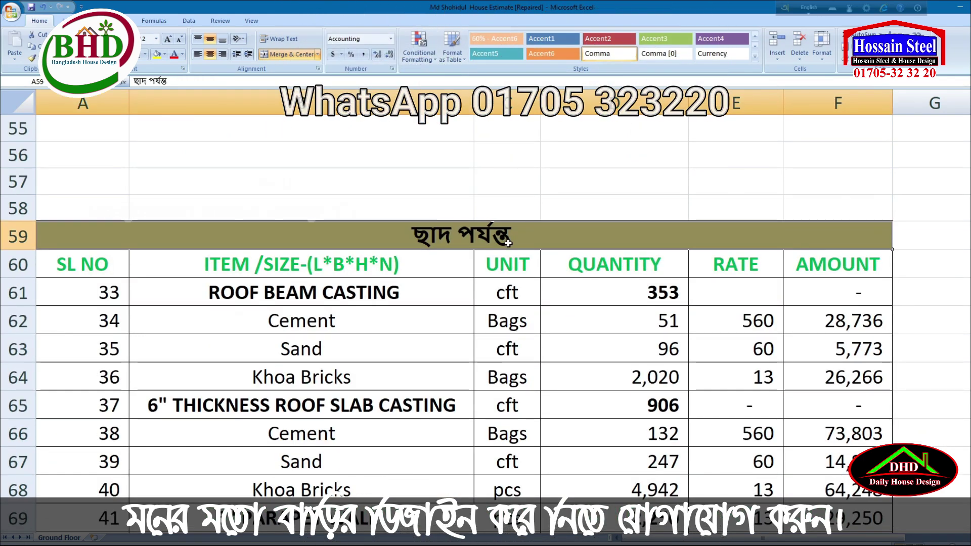
scroll(650, 265, down, 1)
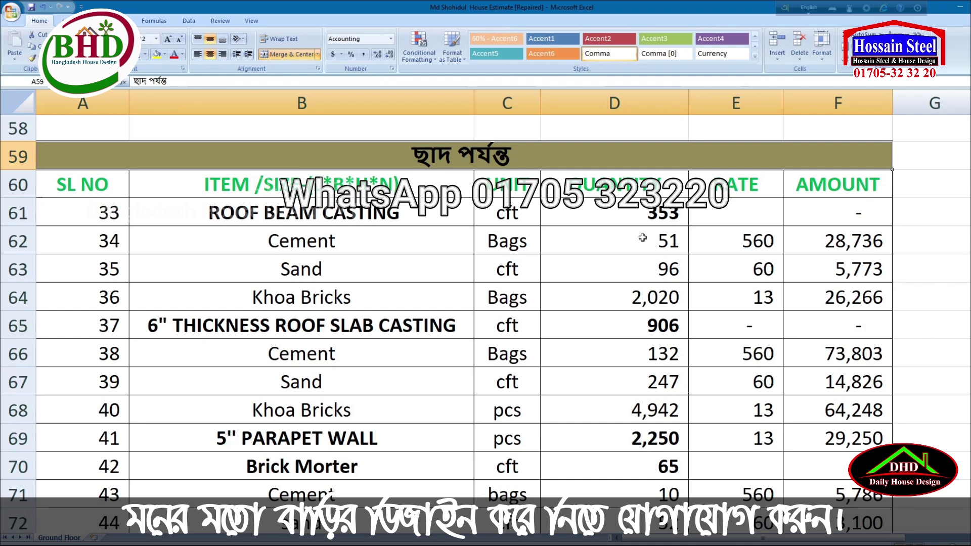
scroll(649, 265, down, 1)
scroll(619, 259, down, 3)
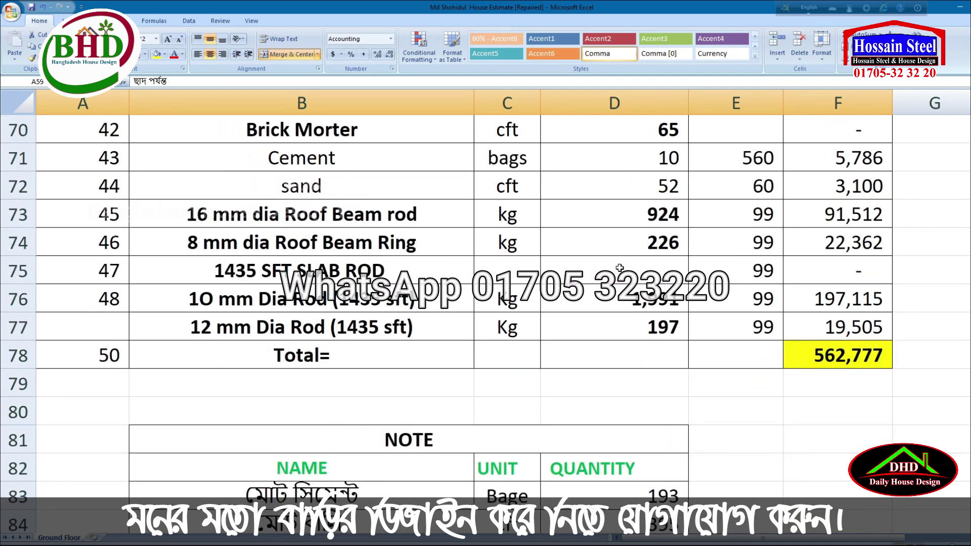
scroll(619, 266, down, 2)
click(670, 331)
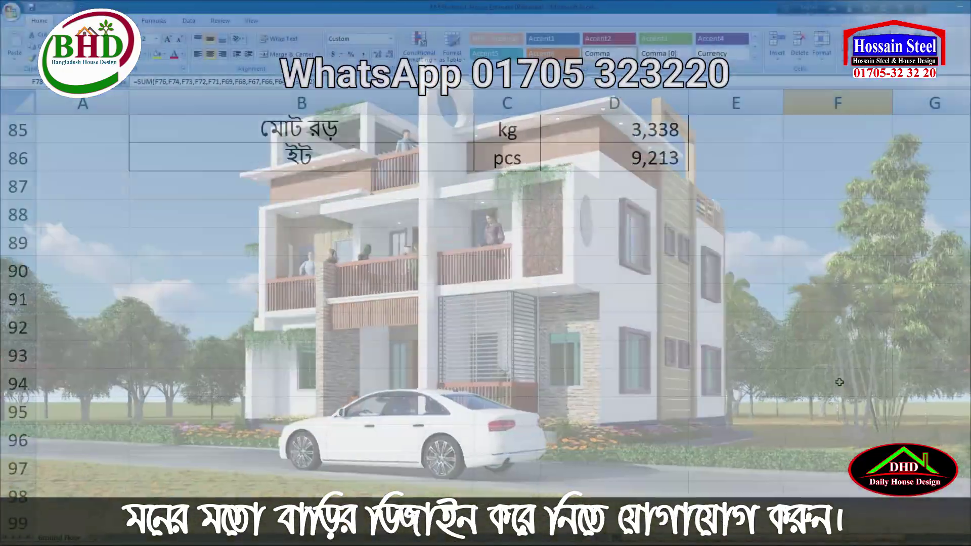
Examine the floor casting, brick wall, lintel and plaster items in the section headed ফ্লোর ঢালাই, গাথুনি ও প্লাস্টার সহ.
scroll(840, 382, down, 6)
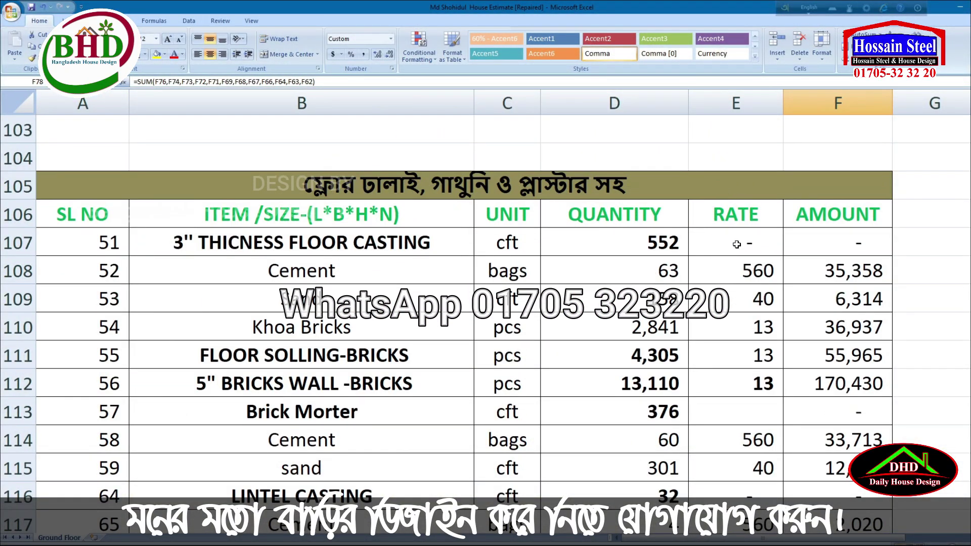
scroll(653, 239, down, 5)
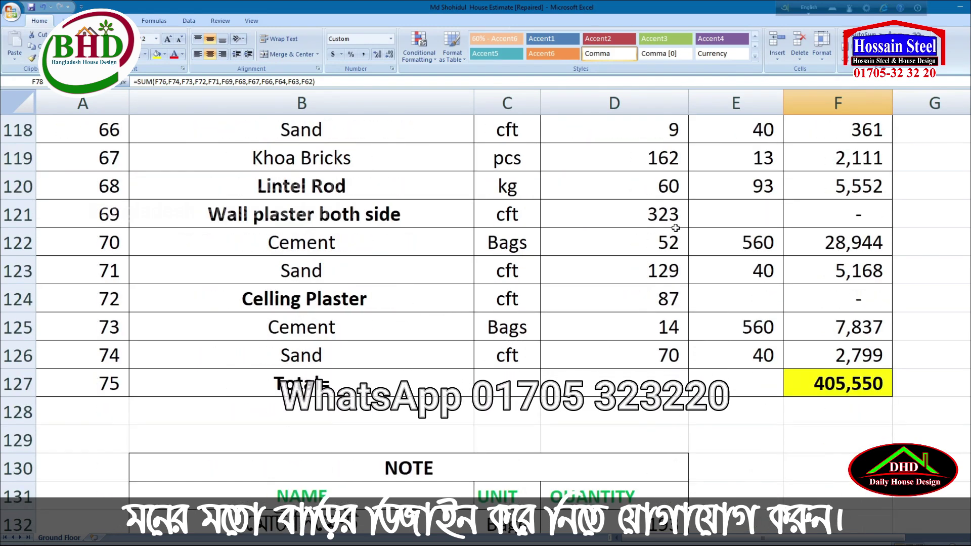
scroll(672, 233, down, 4)
Check the cement, sand, rod and brick quantities in the NOTE table below the plaster items, plus that section's total.
click(412, 188)
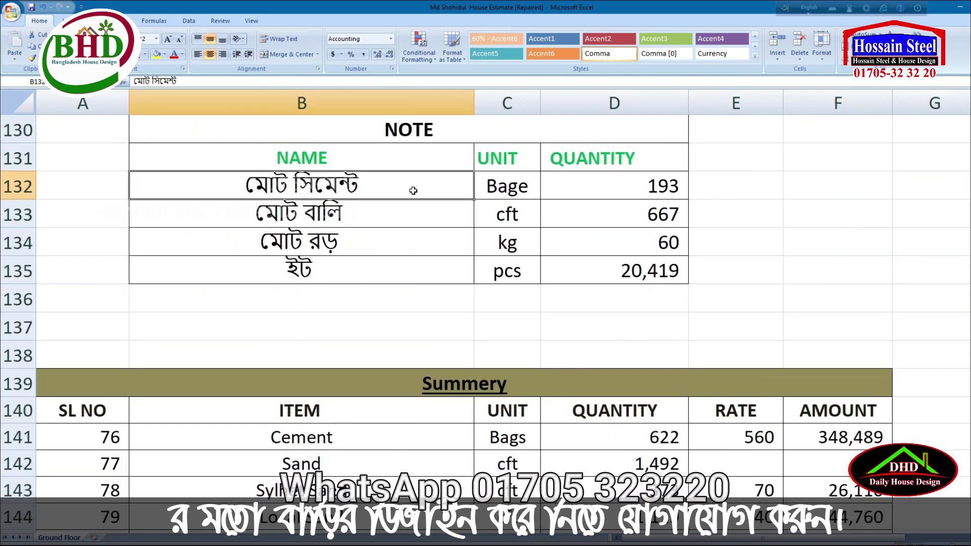
click(648, 187)
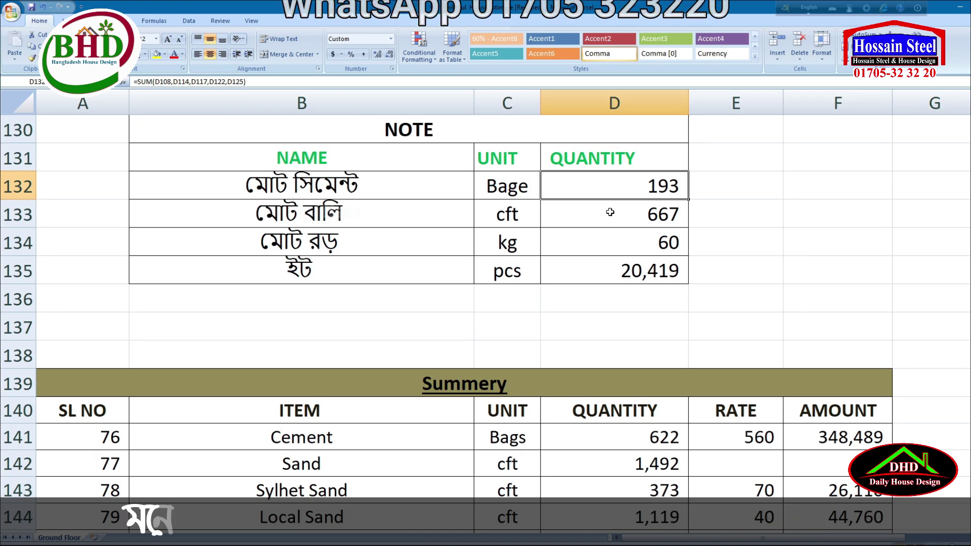
click(422, 212)
click(660, 219)
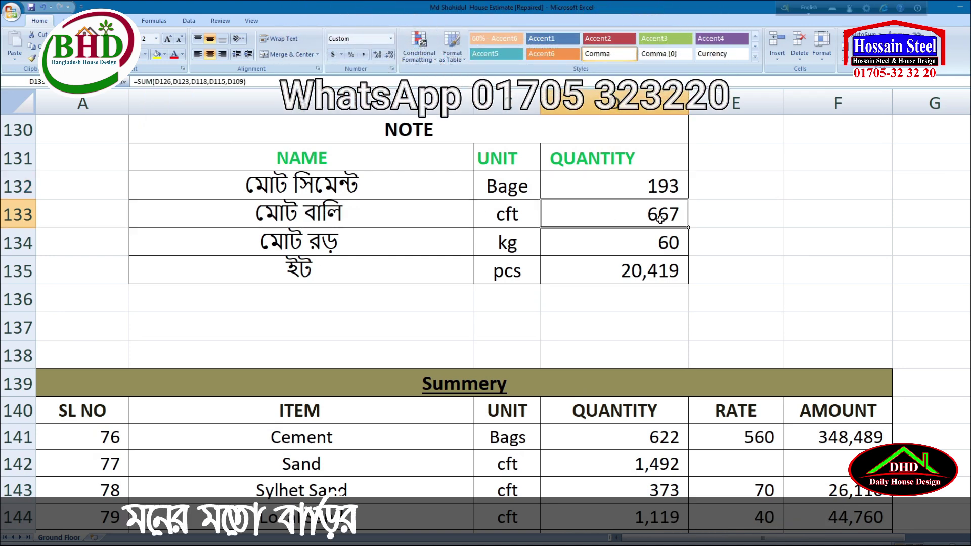
click(425, 246)
click(650, 250)
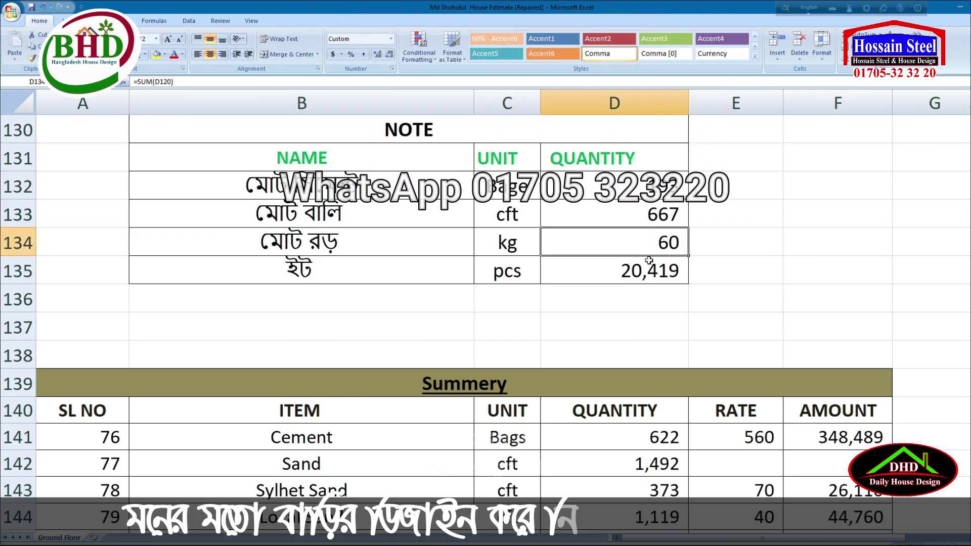
click(419, 266)
click(656, 270)
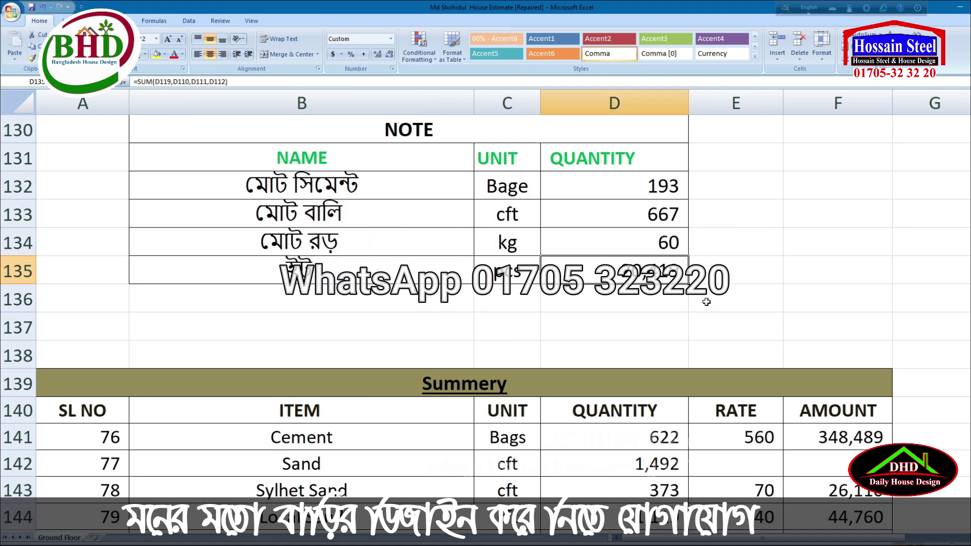
scroll(706, 302, up, 2)
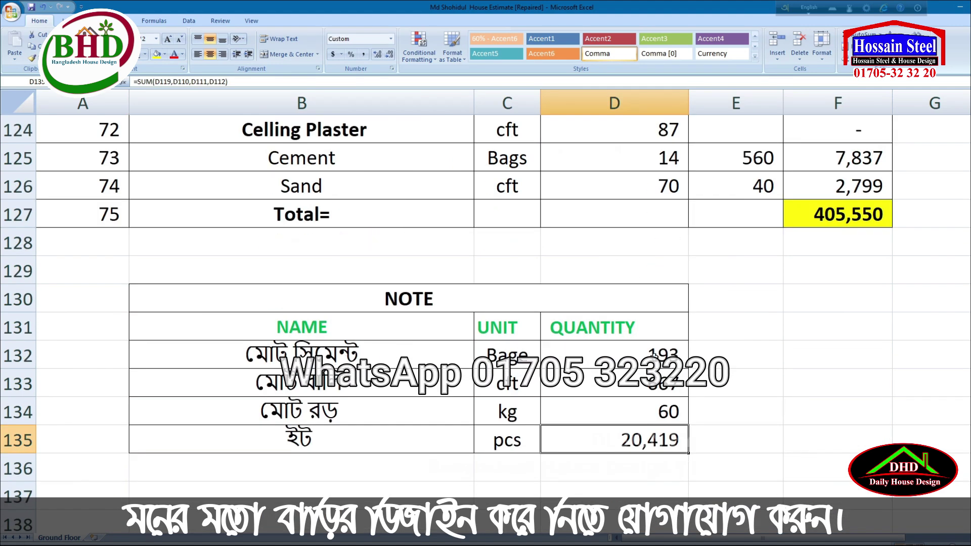
click(853, 211)
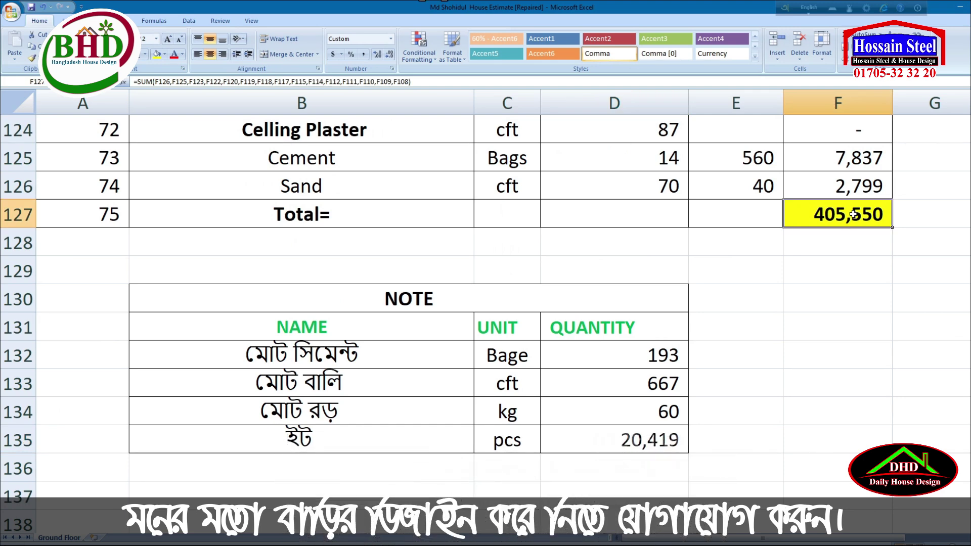
Review the Summery table's quantities for cement, sand, picket, bricks and rods, and inspect its Total Cost amount.
scroll(709, 277, down, 4)
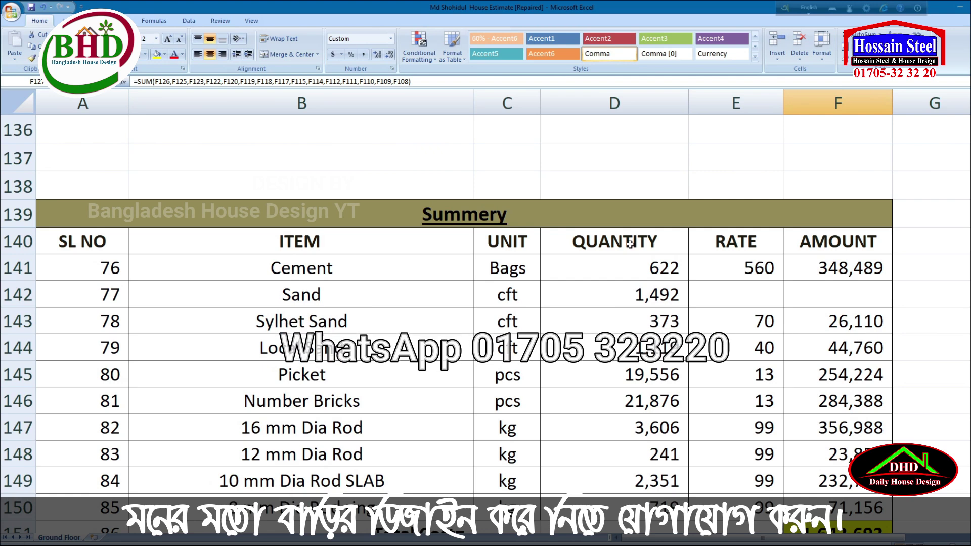
scroll(629, 244, down, 1)
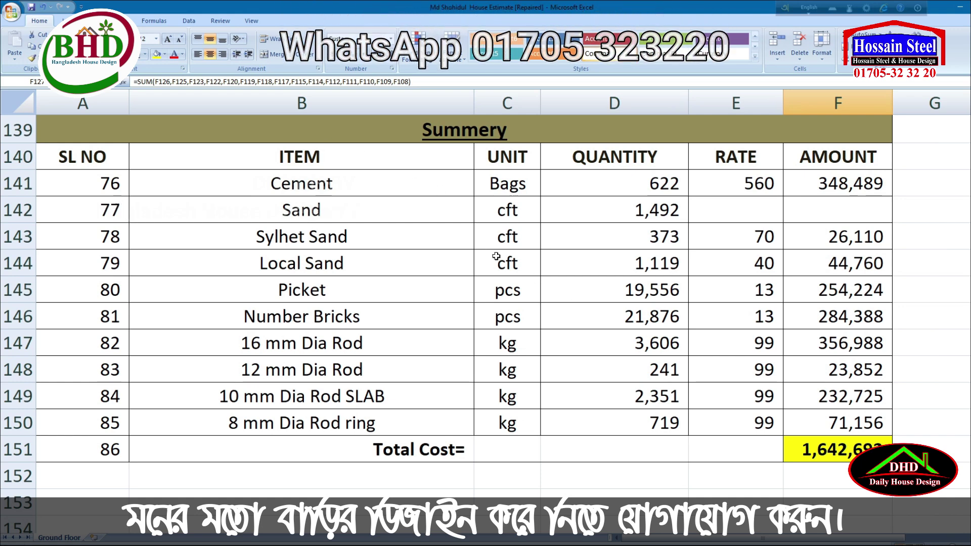
click(369, 189)
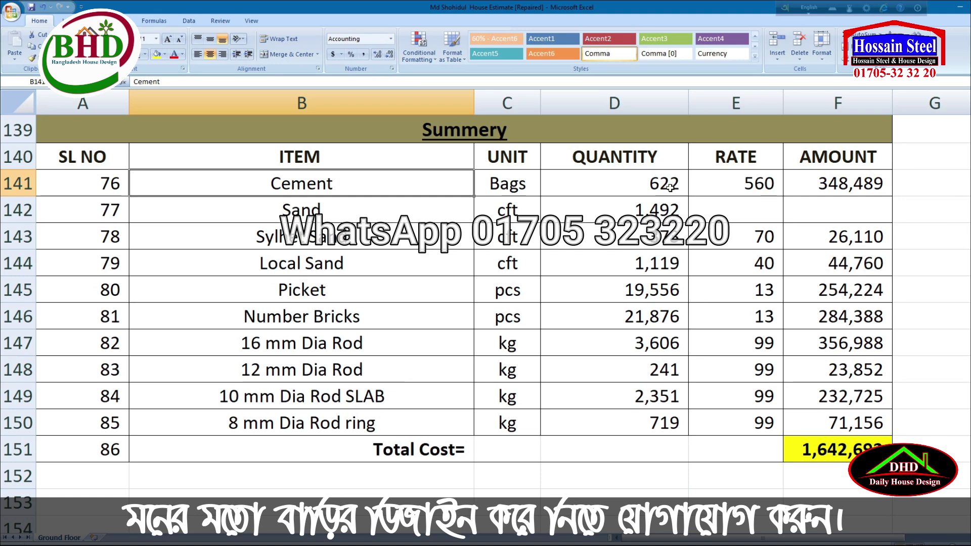
click(384, 212)
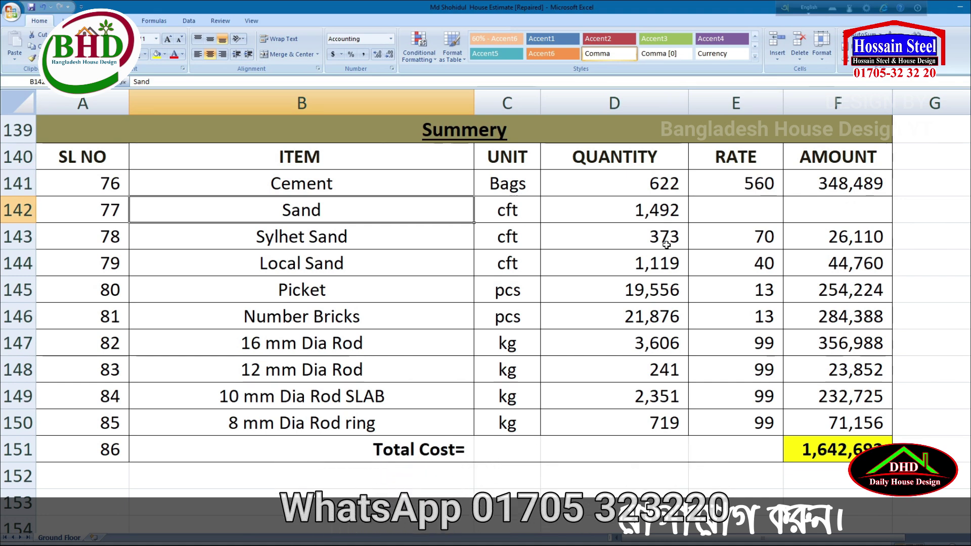
click(381, 268)
click(668, 267)
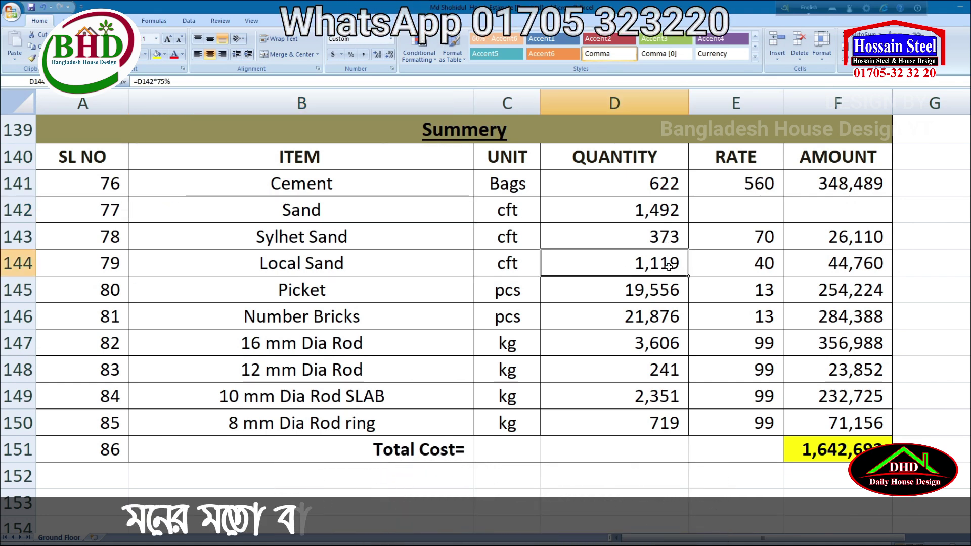
click(403, 296)
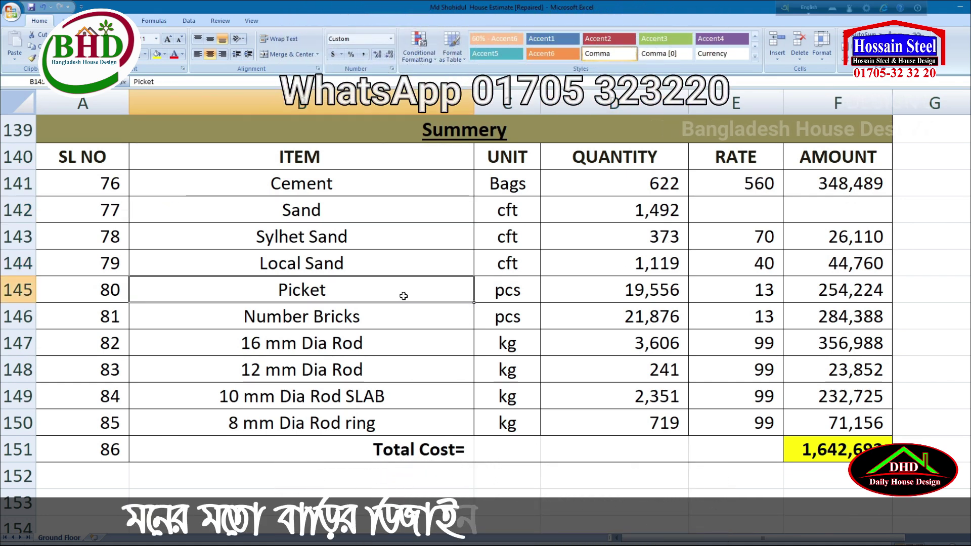
click(663, 297)
click(419, 327)
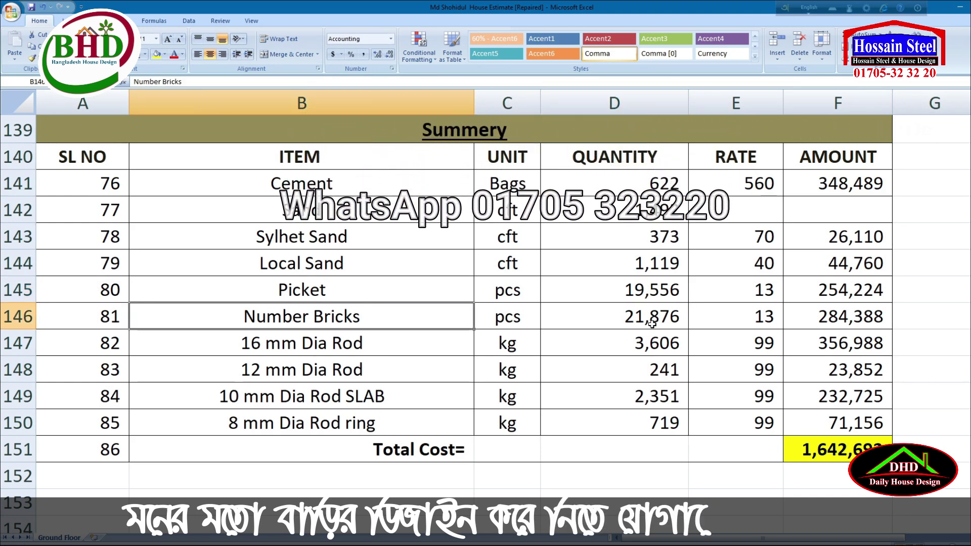
click(678, 328)
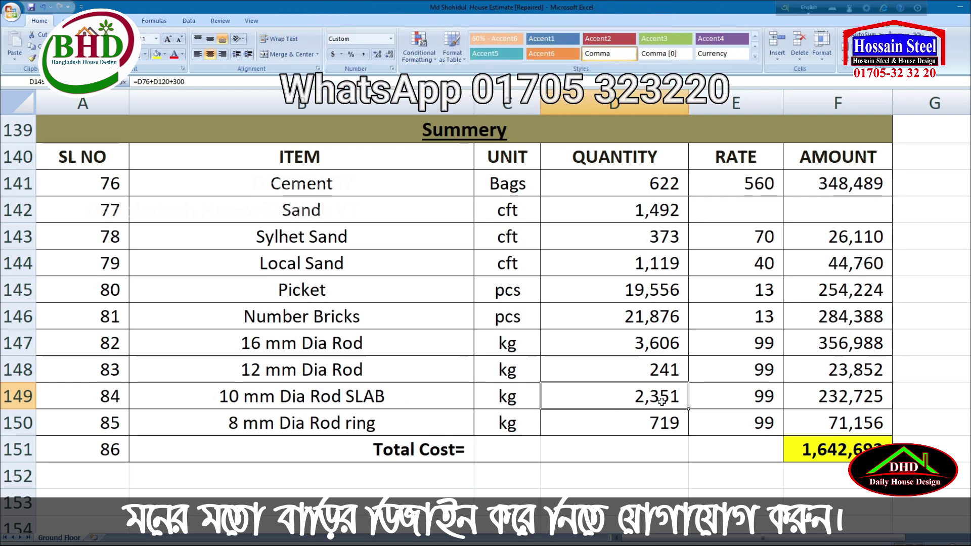
scroll(677, 398, down, 1)
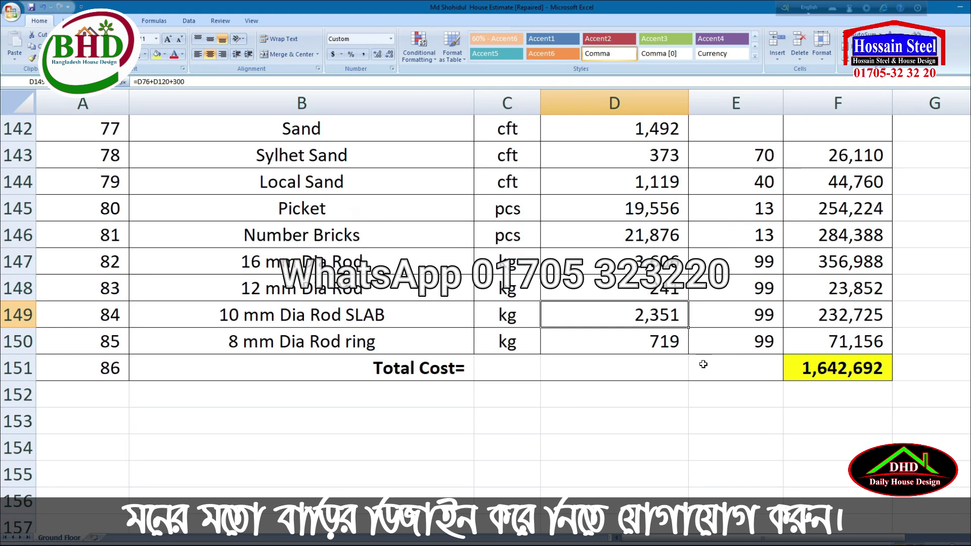
scroll(702, 366, up, 1)
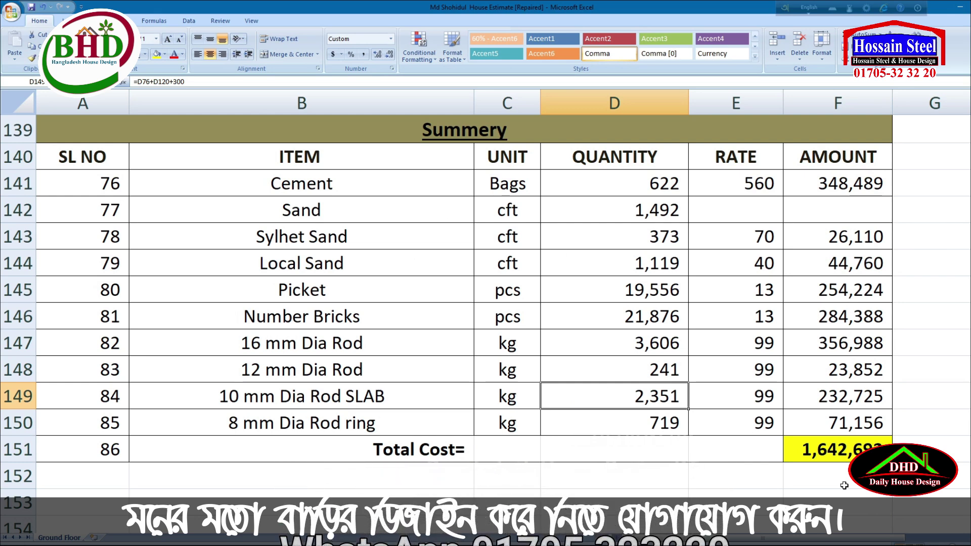
click(839, 458)
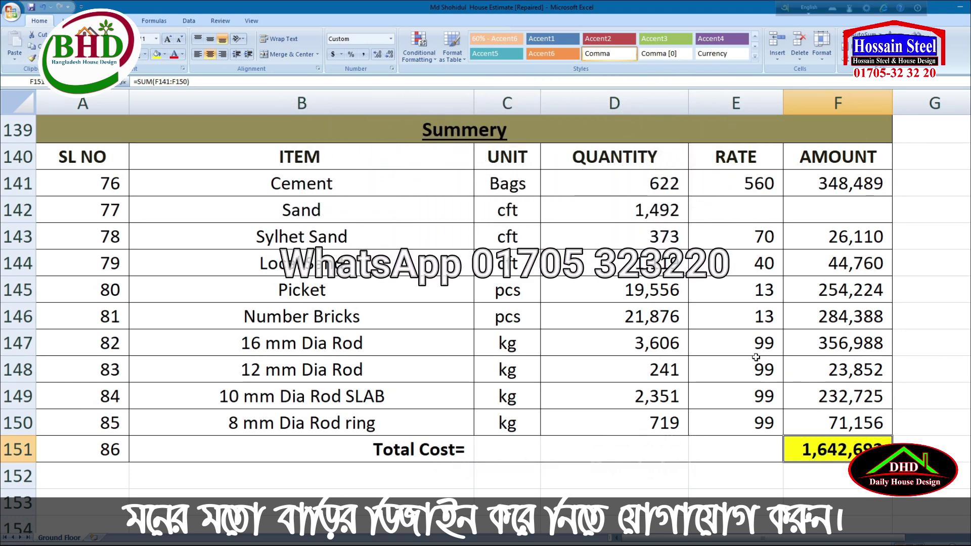
Examine the FINISHING ITEM table from floor tiles through the Extra row, including its total amount.
scroll(605, 280, down, 6)
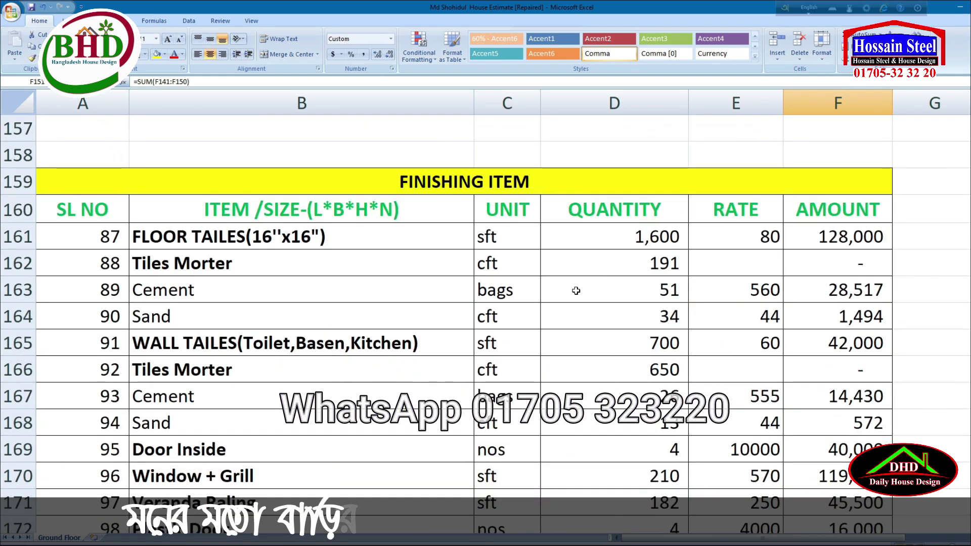
scroll(576, 290, down, 1)
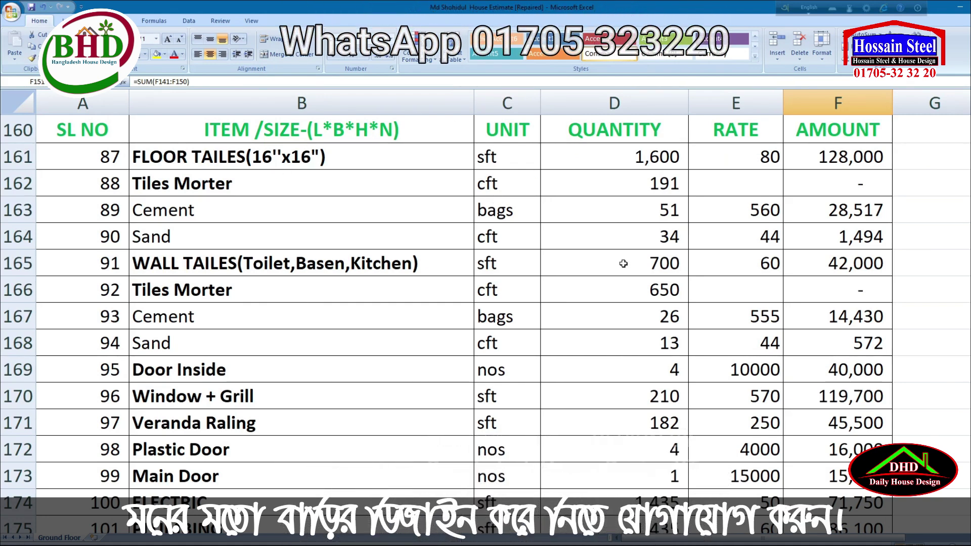
scroll(540, 342, down, 1)
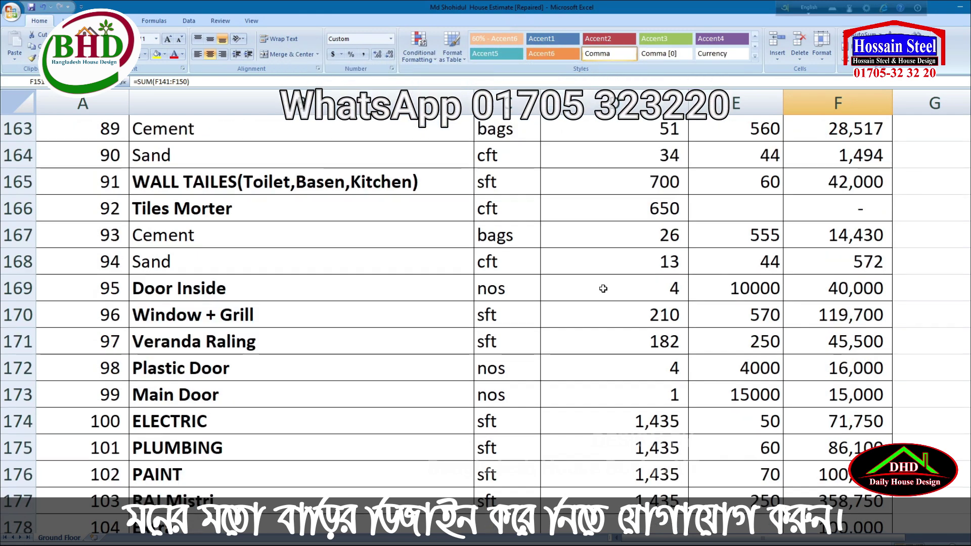
scroll(604, 289, down, 2)
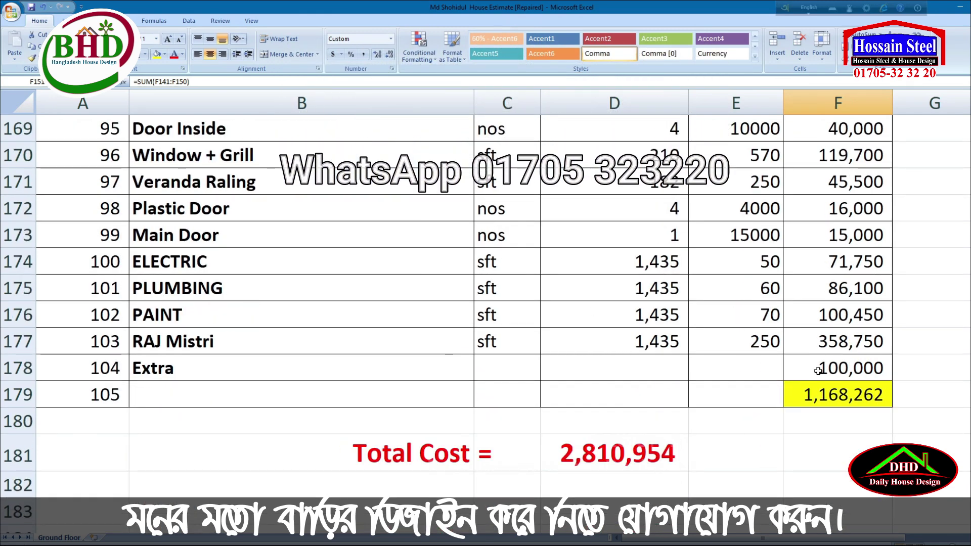
click(830, 398)
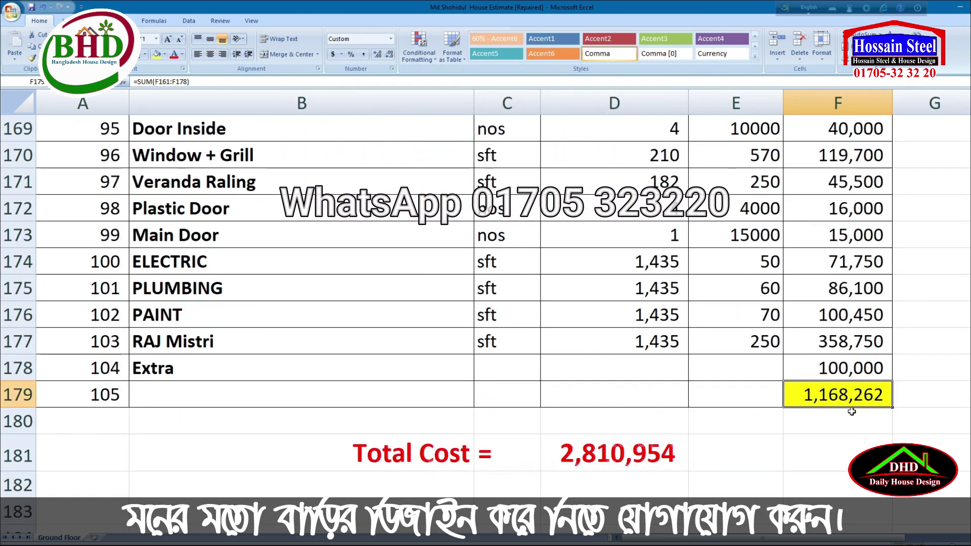
Check the RAJ Mistri quantity and rate, the Extra amount and the finishing total in the FINISHING ITEM table.
click(196, 349)
click(750, 342)
click(667, 345)
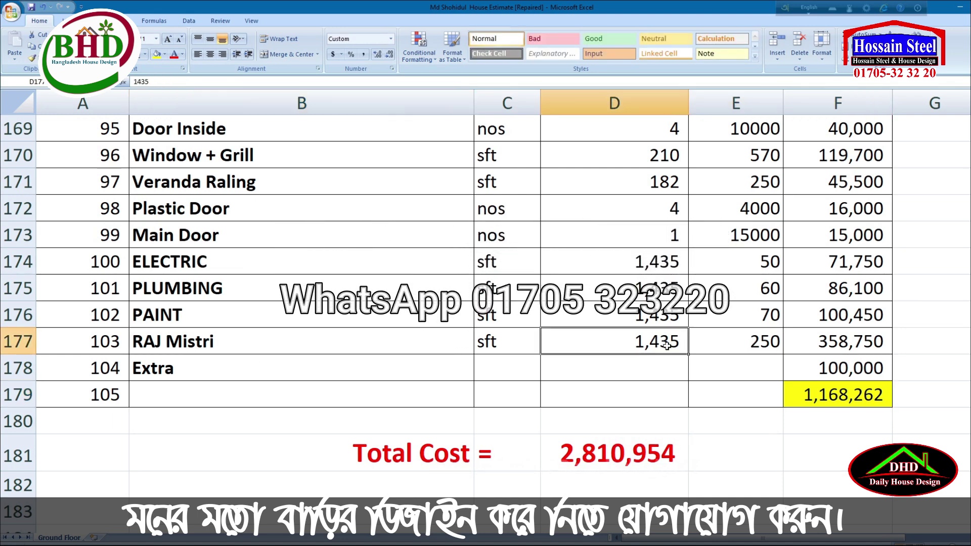
click(743, 343)
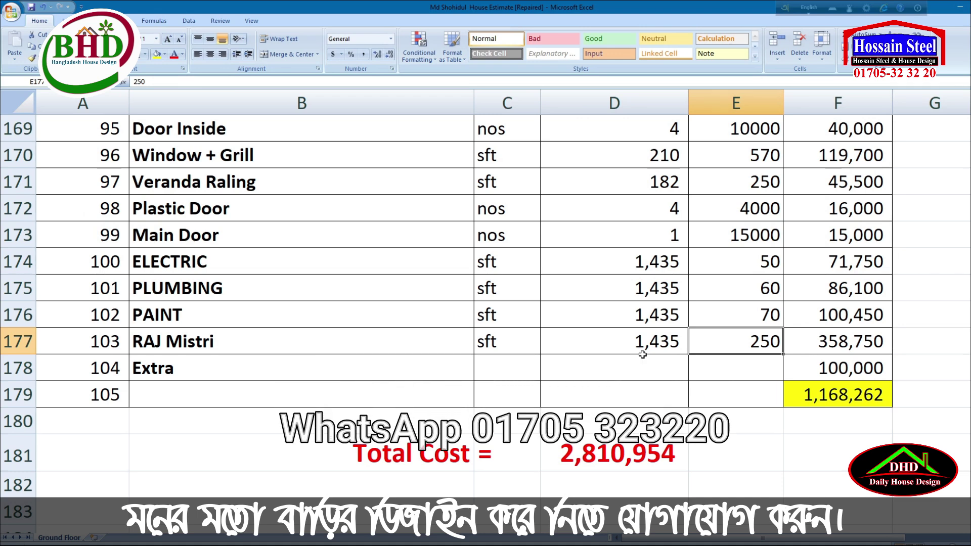
click(848, 374)
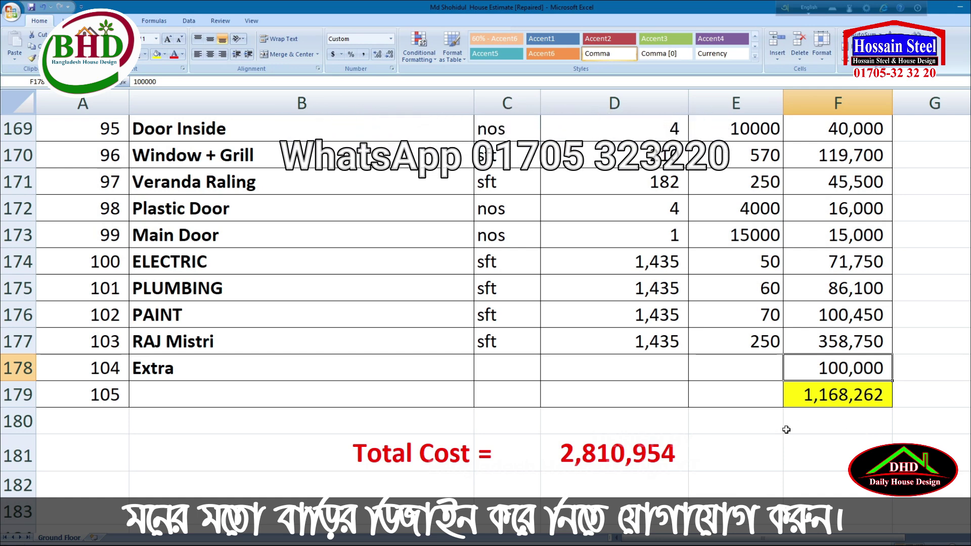
click(829, 397)
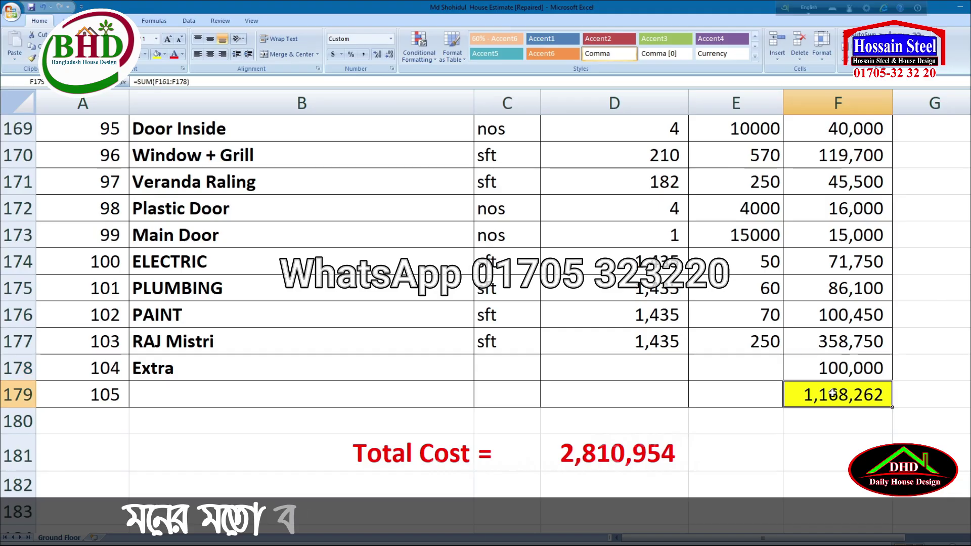